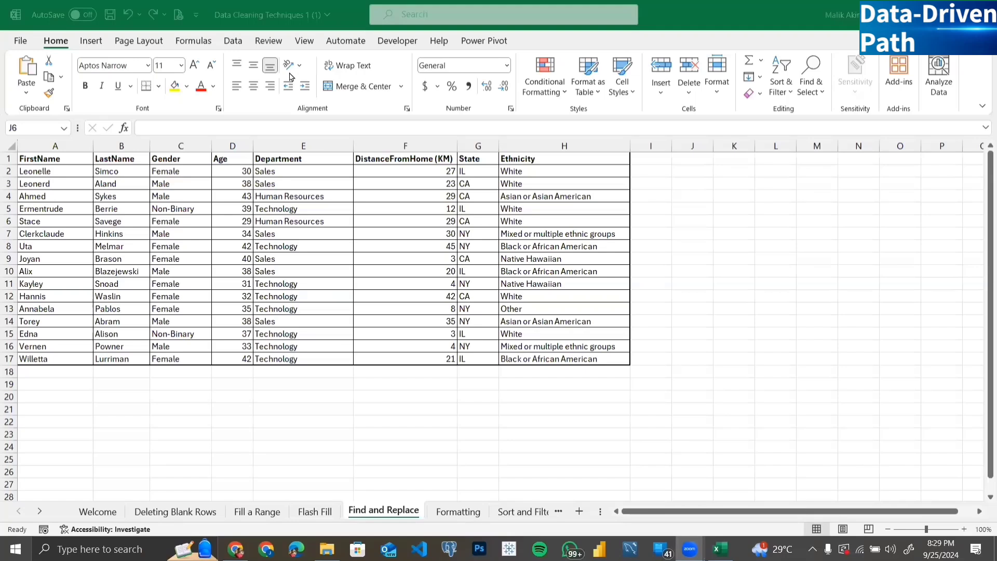
# Open Find and list every match on the current sheet for the last name in cell B15
pyautogui.click(369, 274)
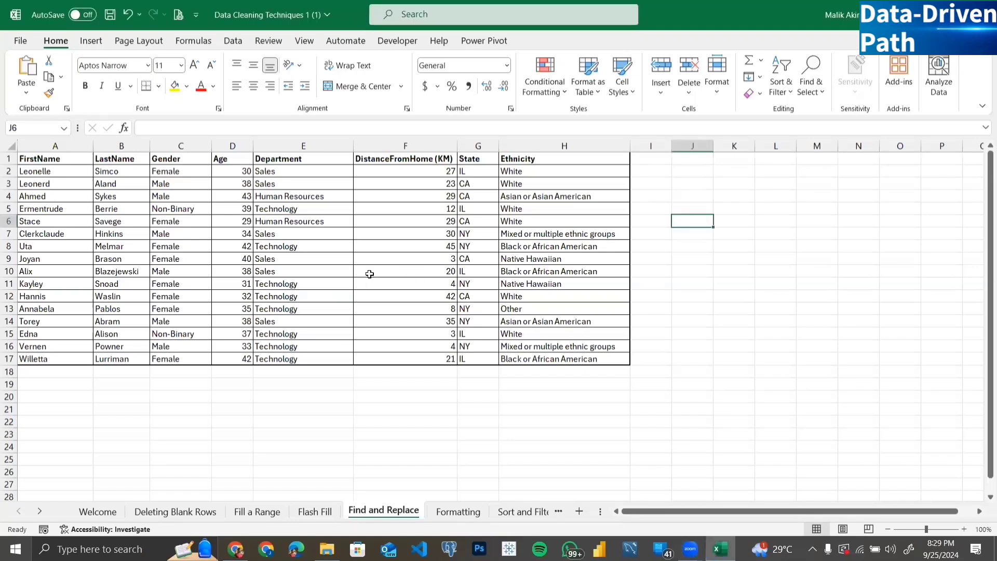
pyautogui.click(369, 274)
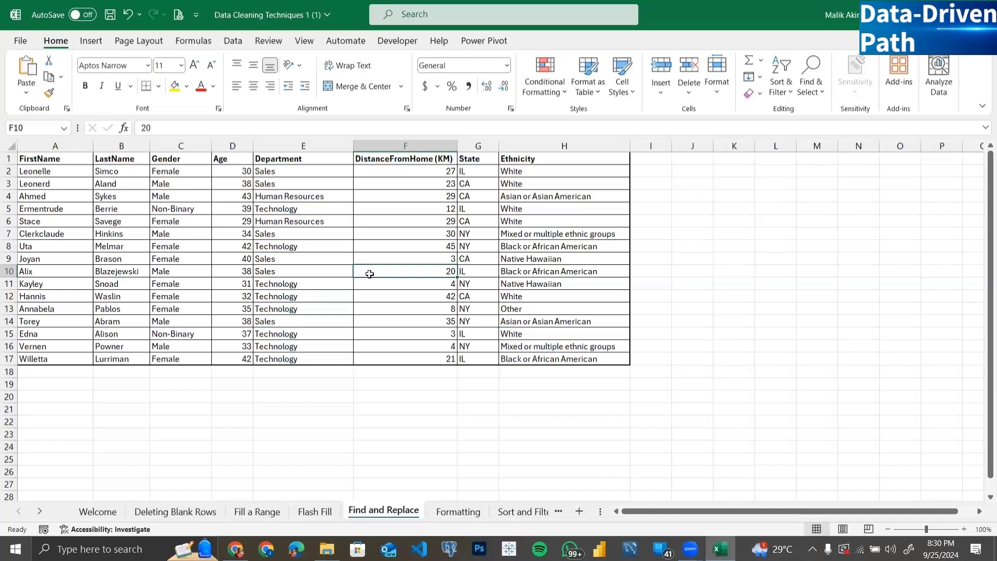
pyautogui.hotkey('ctrl', 'f')
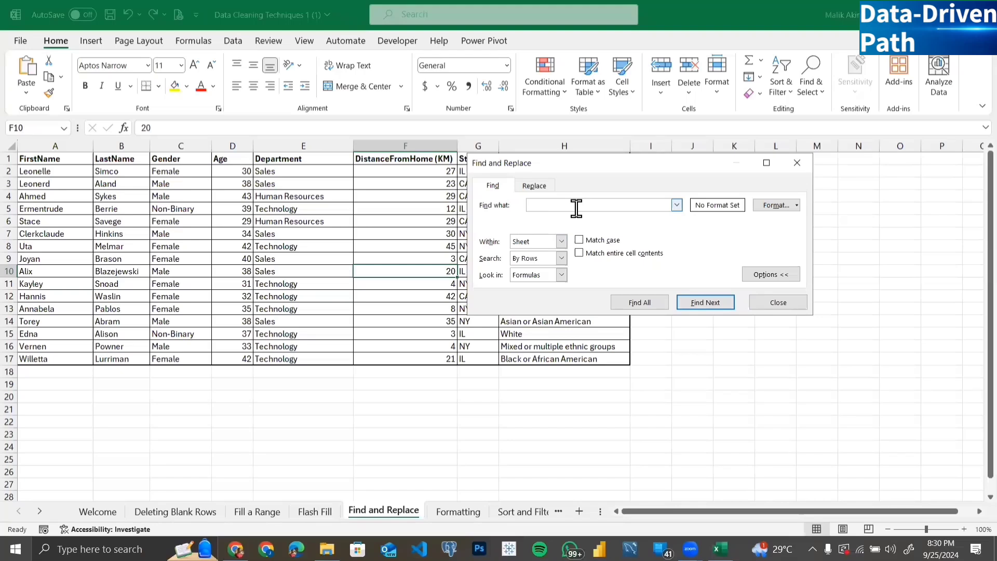
pyautogui.write('Alison')
pyautogui.click(625, 302)
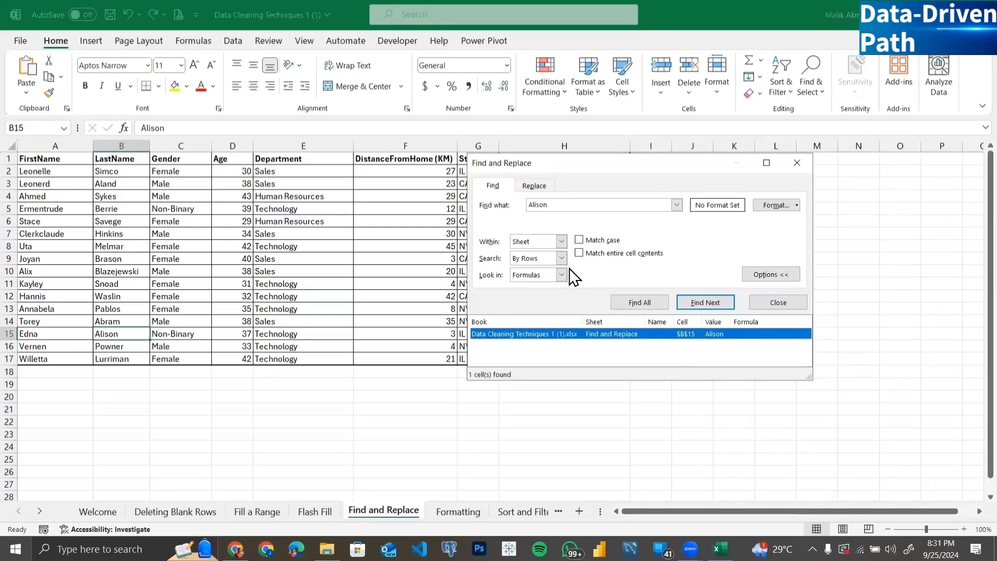
# Widen the search scope to Workbook and find all matches for the same last name
pyautogui.click(562, 242)
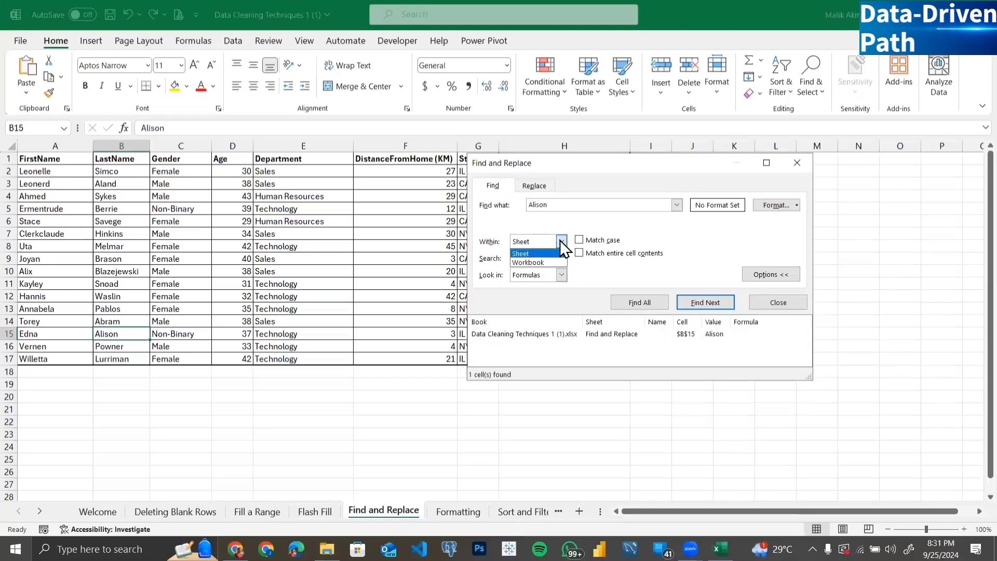
pyautogui.click(536, 262)
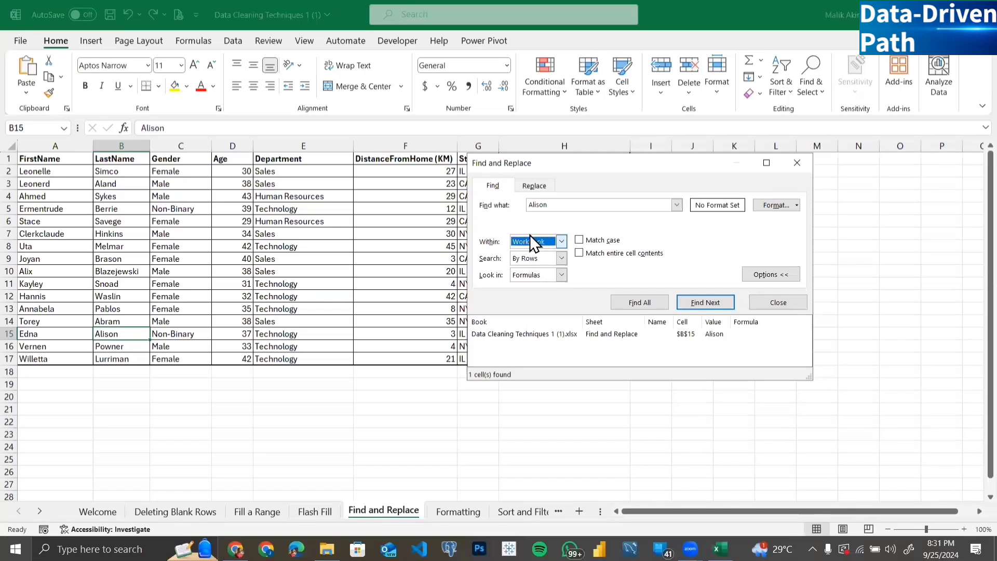
pyautogui.click(646, 303)
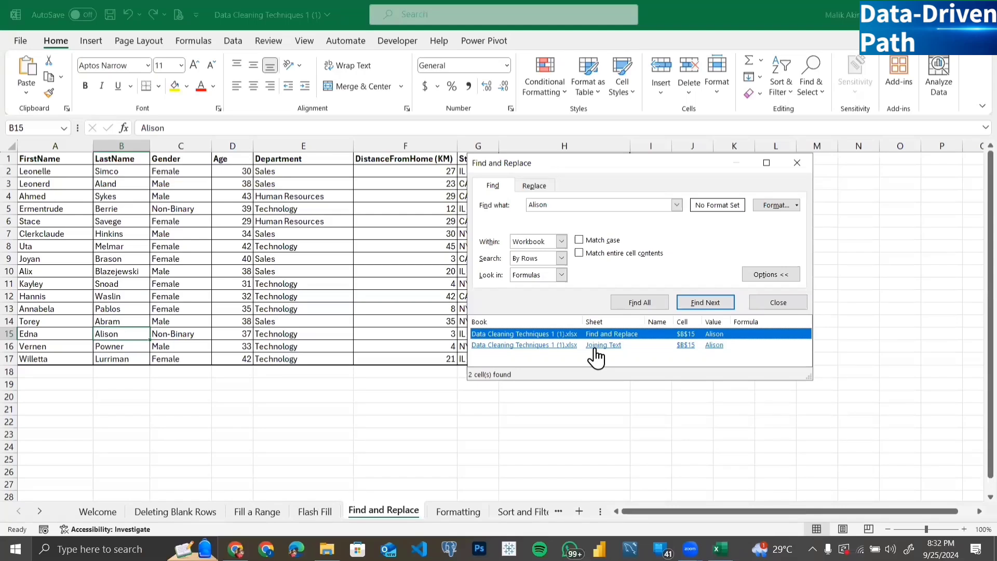
# Limit the scope to Sheet, set the search order to By Columns and find all matches for the last name again
pyautogui.click(561, 242)
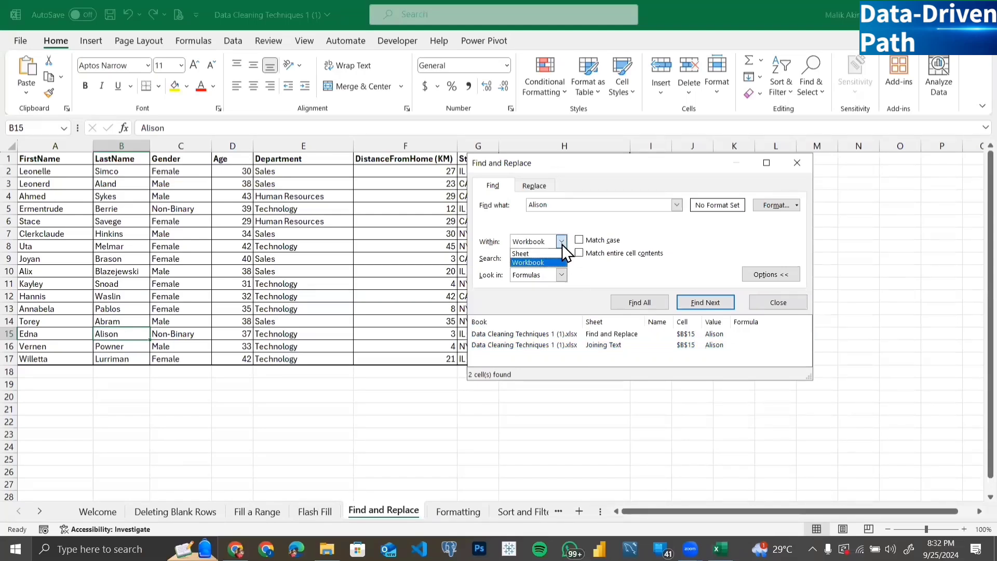
pyautogui.click(534, 255)
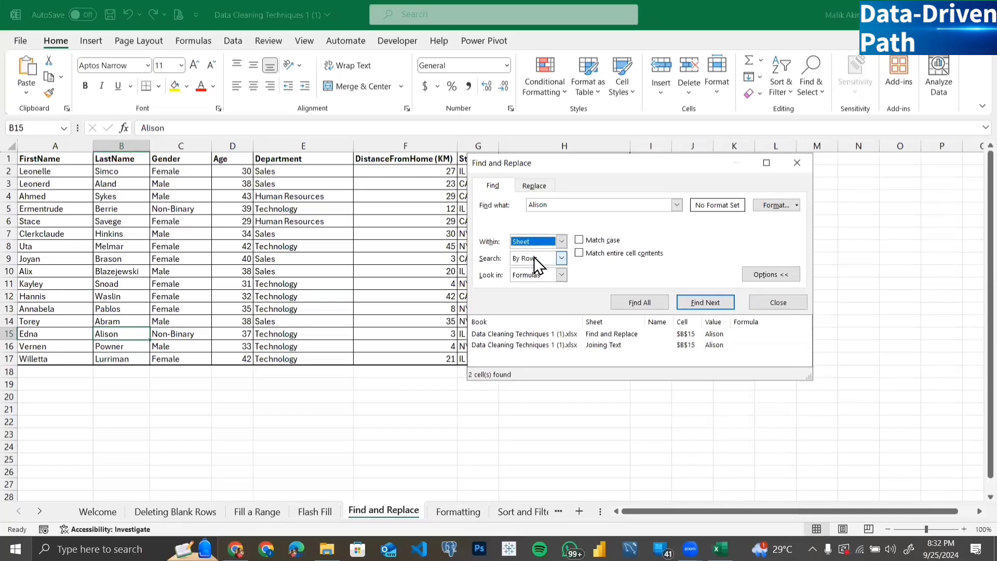
pyautogui.click(561, 259)
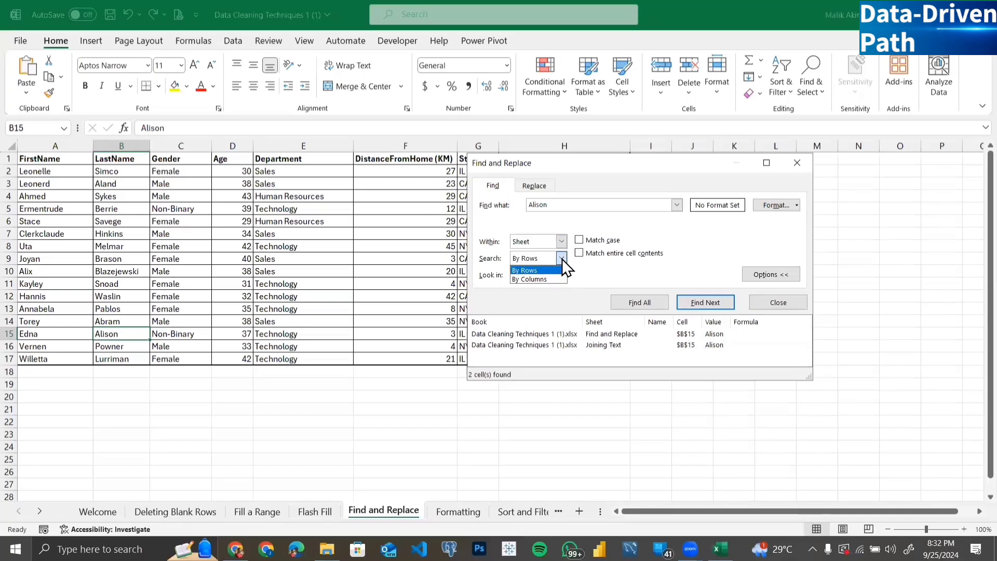
pyautogui.click(535, 280)
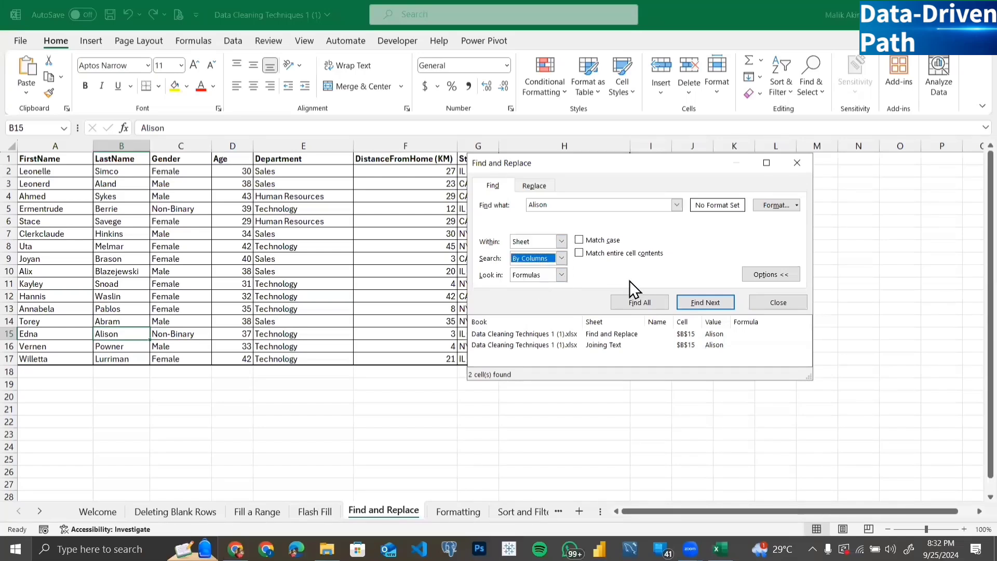
pyautogui.click(653, 302)
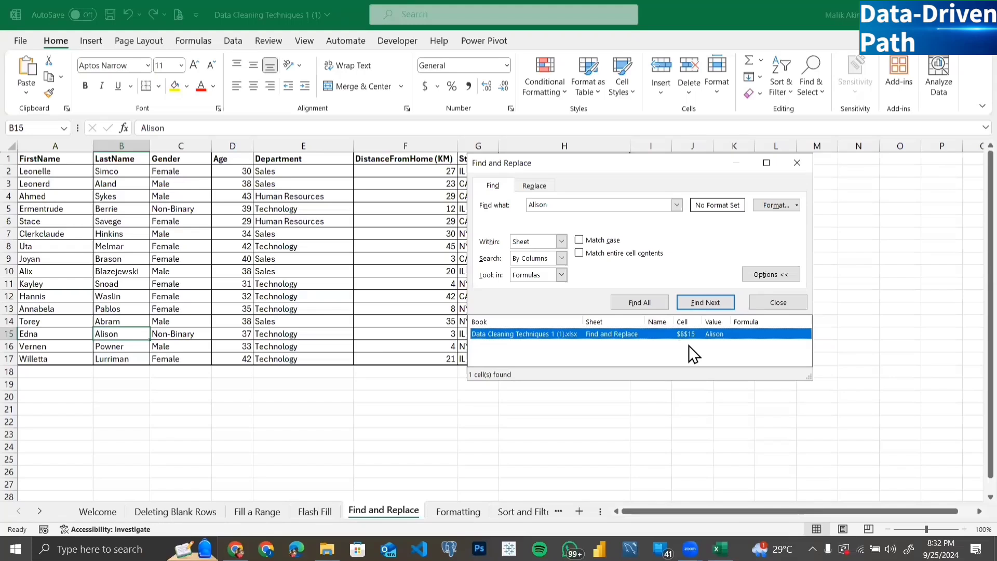
# Set the search order to By Rows, keep looking in Formulas, and find all matches for the last name with Match case enabled
pyautogui.click(561, 258)
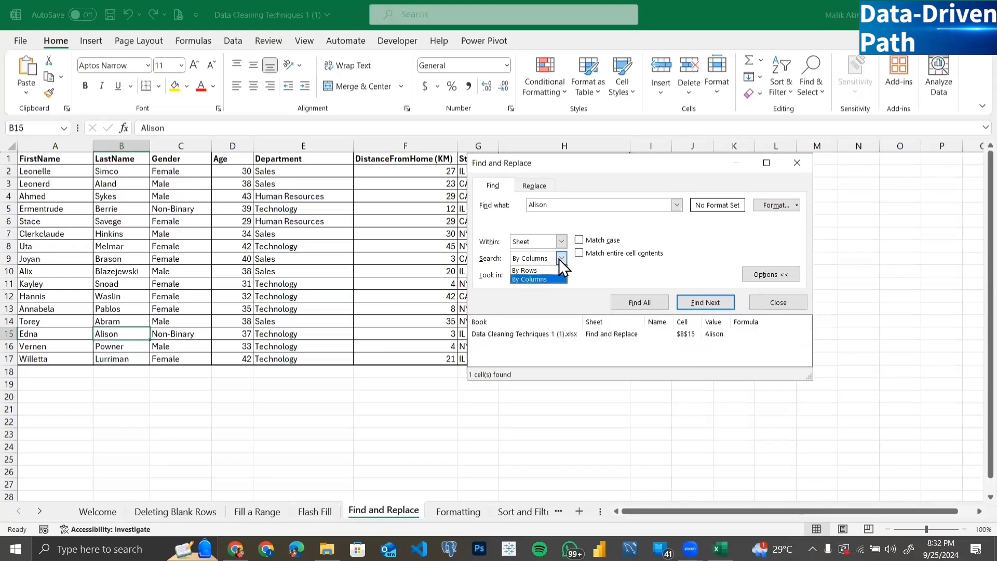
pyautogui.click(543, 270)
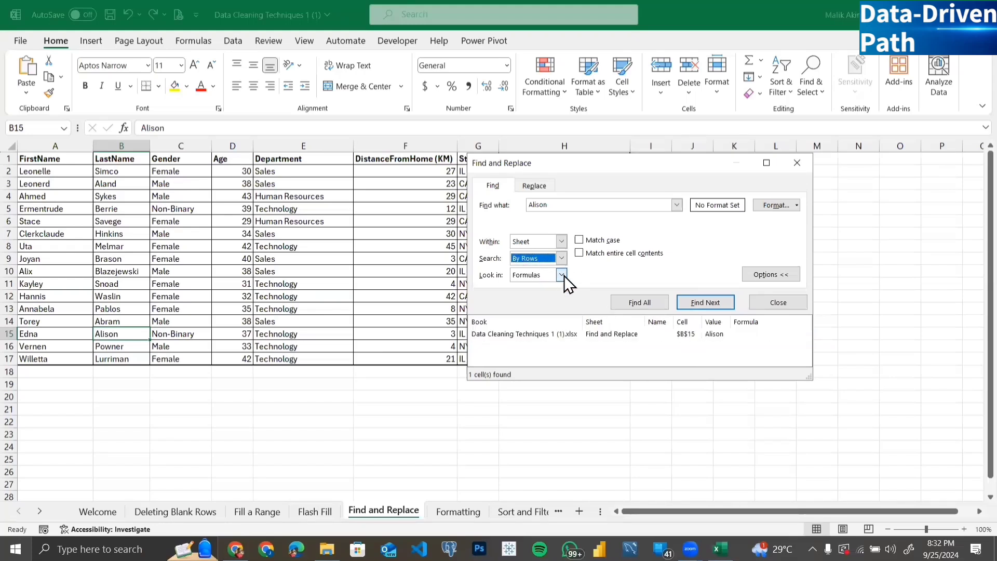
pyautogui.click(562, 275)
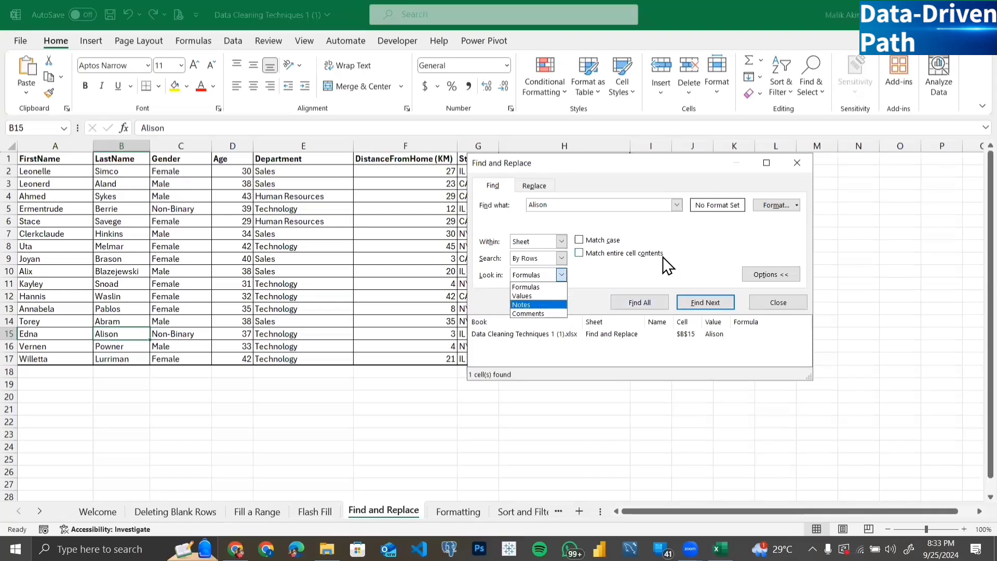
pyautogui.click(709, 274)
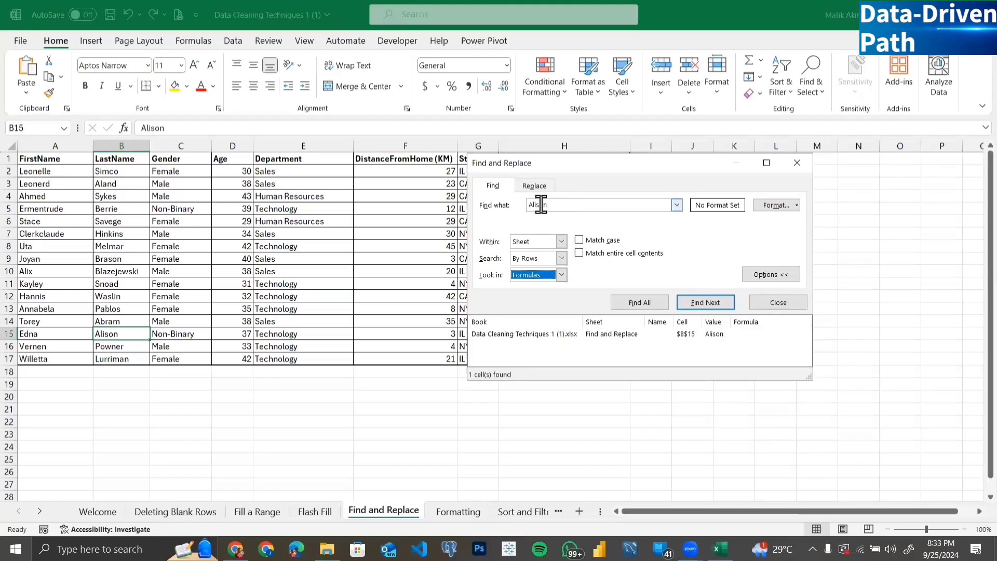
pyautogui.click(580, 240)
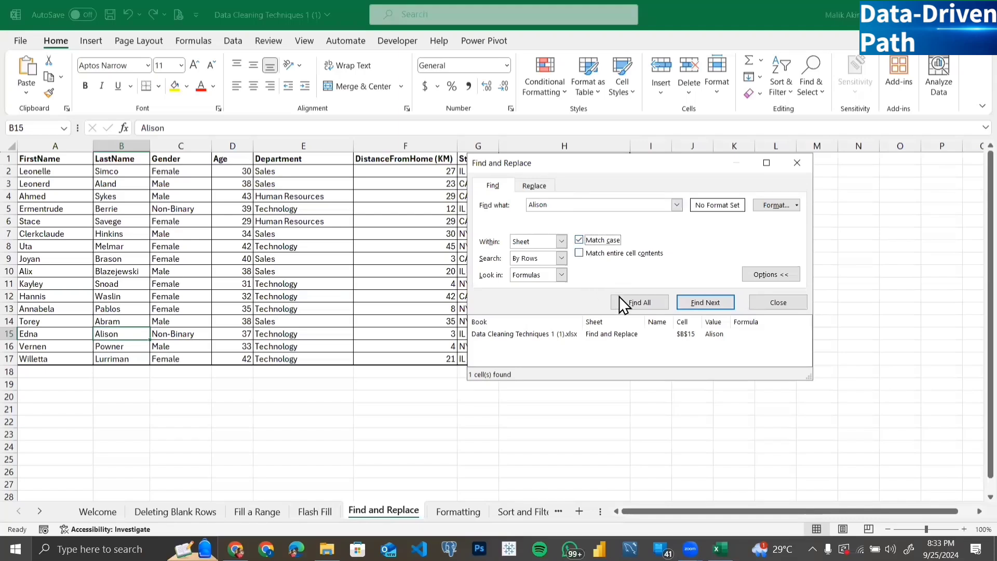
pyautogui.click(639, 302)
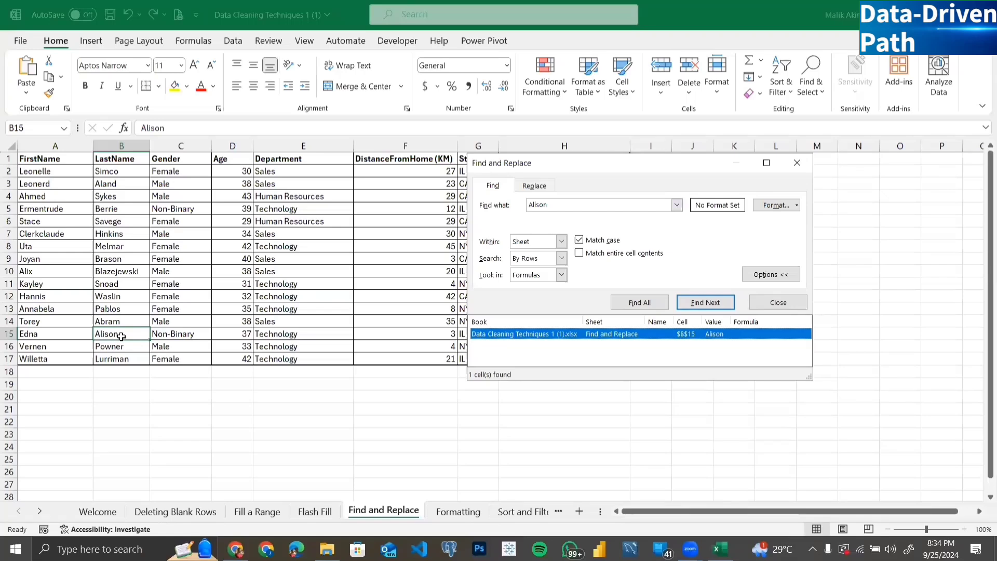
# Change the searched last name's first letter to lowercase and find all matches with Match case still enabled
pyautogui.click(533, 203)
pyautogui.press('BackSpace')
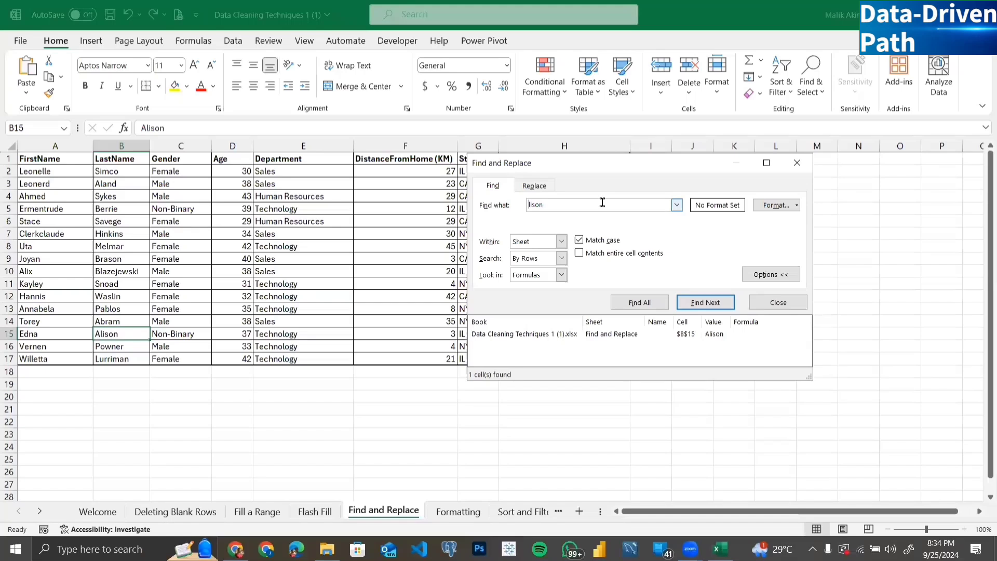
pyautogui.write('a')
pyautogui.click(634, 305)
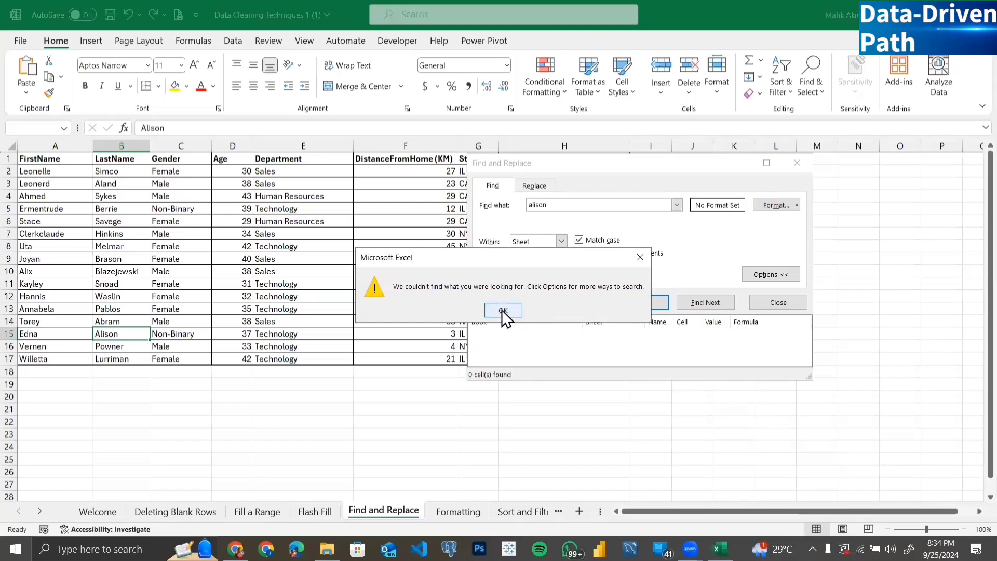
pyautogui.click(502, 310)
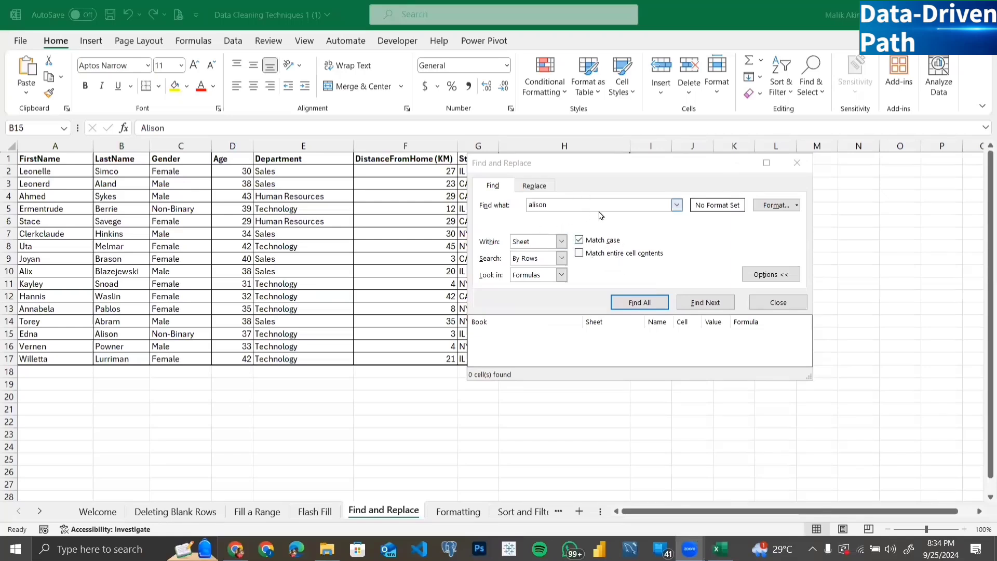
# Disable Match case and find all matches for the lowercase last name
pyautogui.click(580, 240)
pyautogui.moveTo(555, 206); pyautogui.dragTo(525, 203)
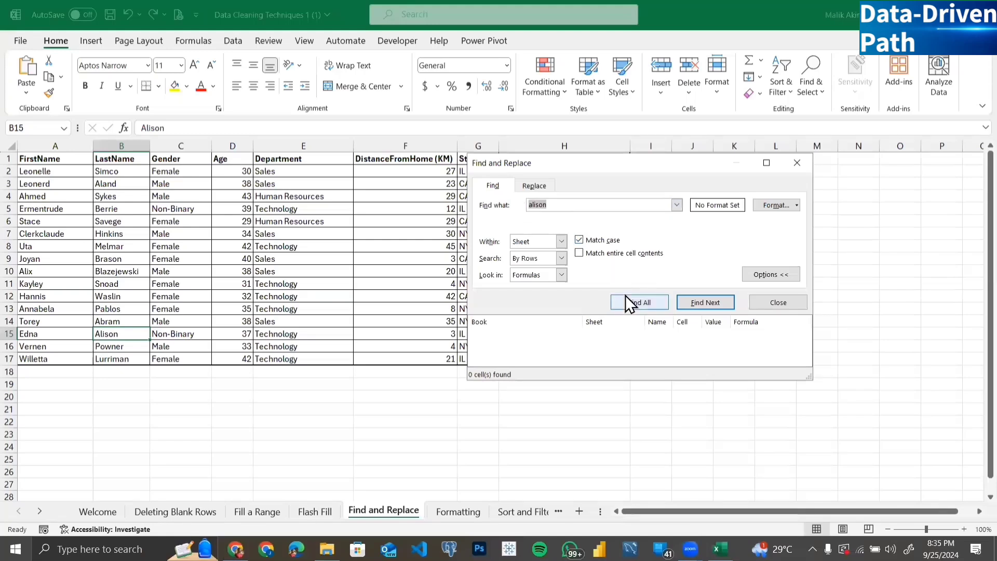
pyautogui.click(579, 240)
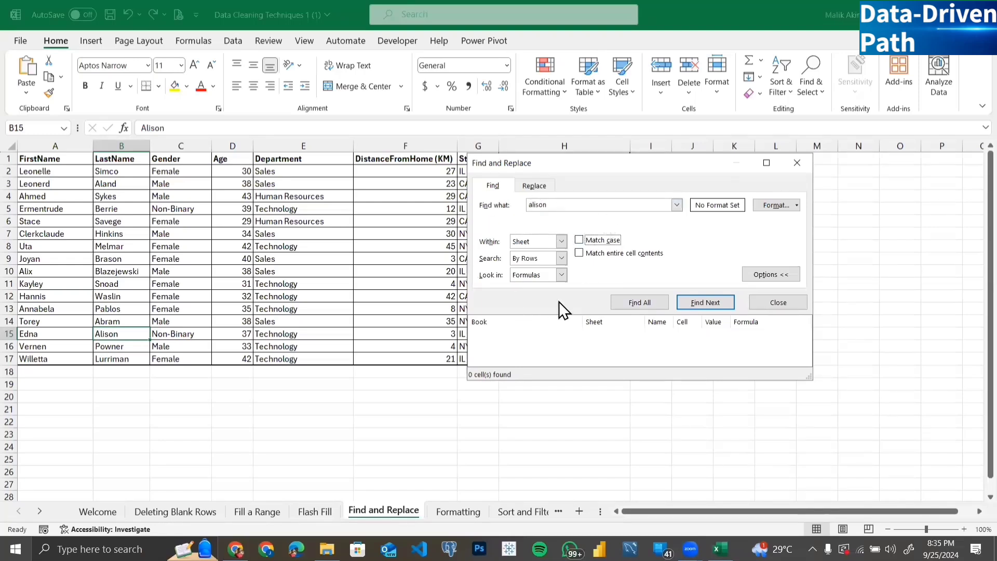
pyautogui.click(650, 297)
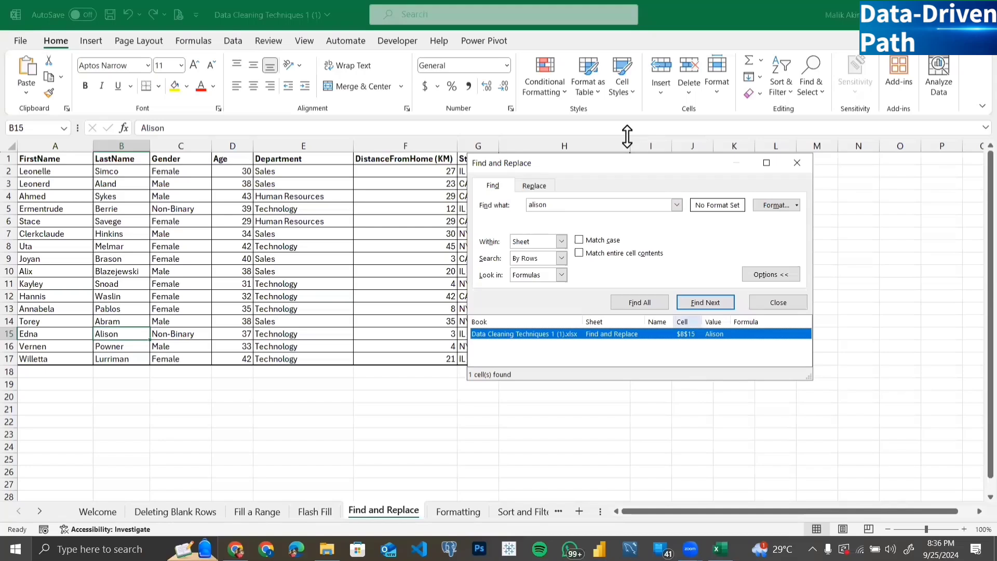
# Search for the lowercase last name followed by 1, first without a space and again with a space before the 1
pyautogui.click(564, 206)
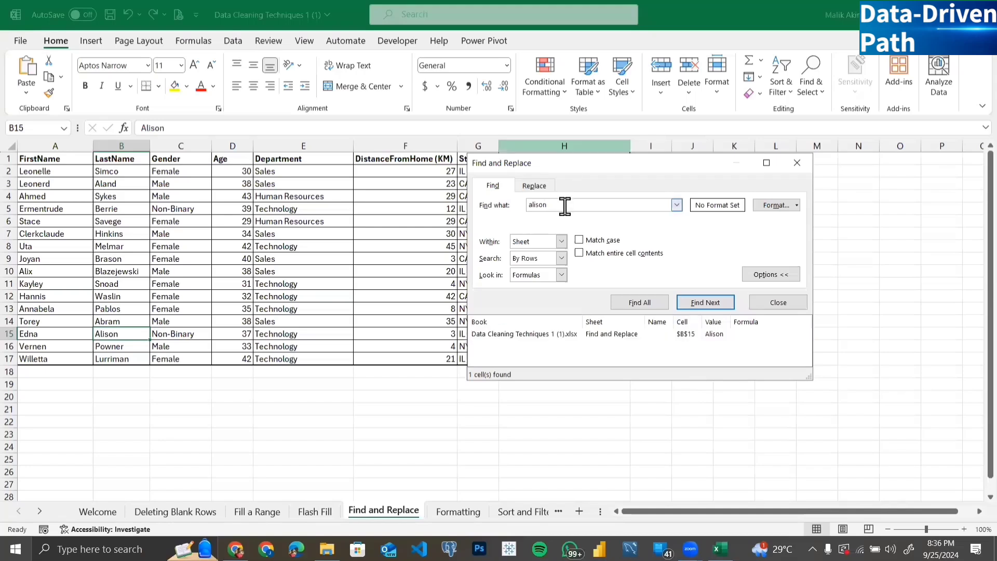
pyautogui.write('1')
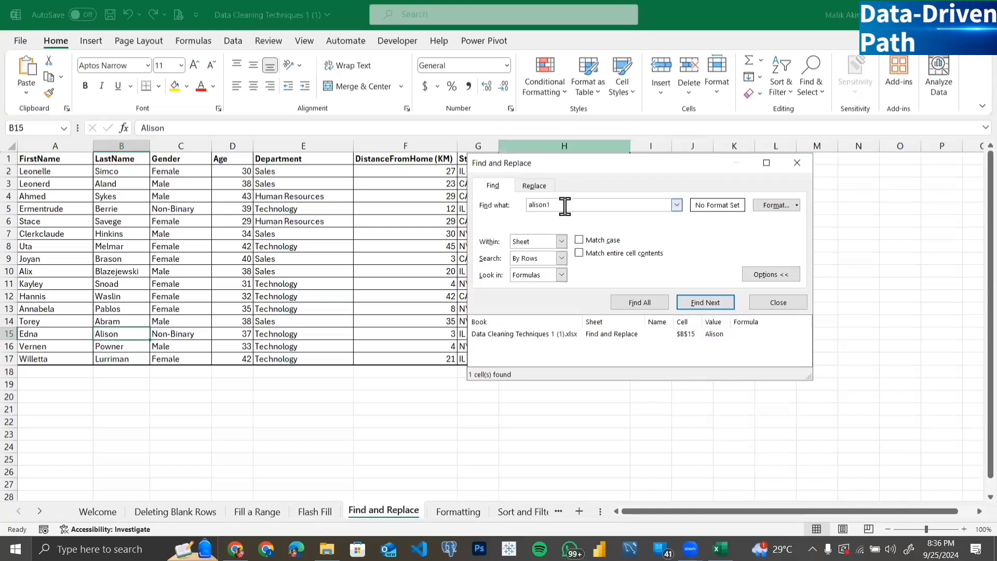
pyautogui.click(637, 302)
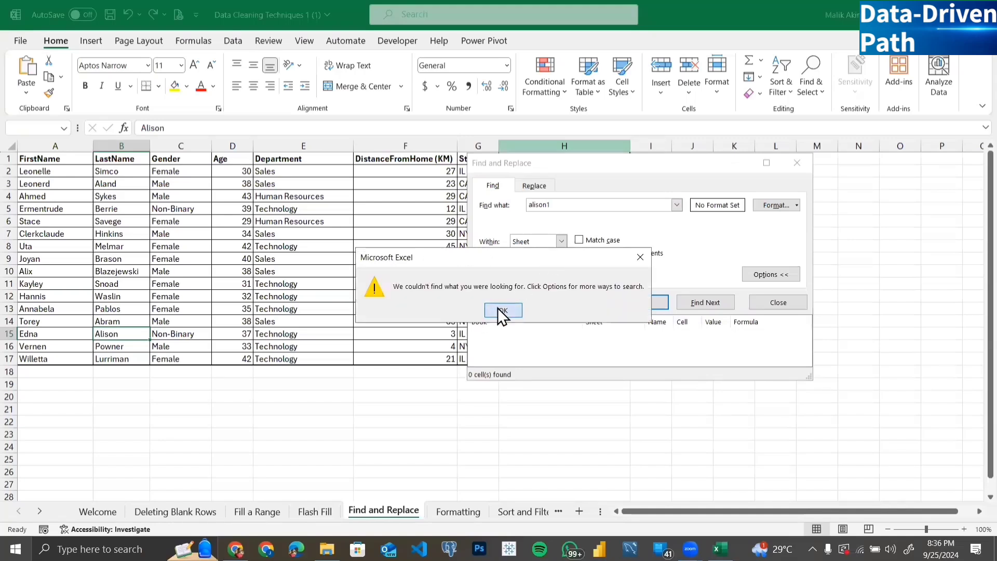
pyautogui.click(503, 310)
pyautogui.press('BackSpace')
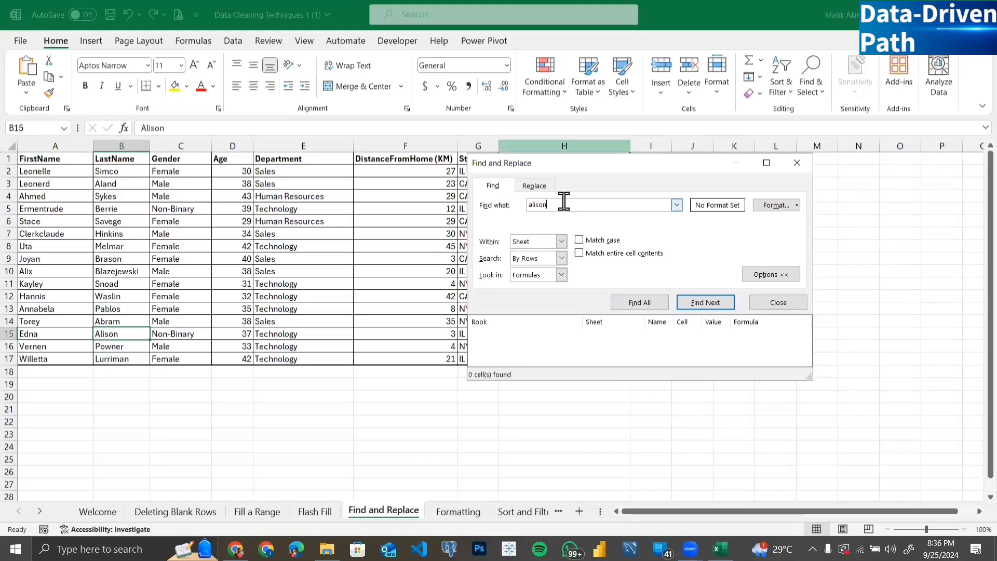
pyautogui.click(639, 302)
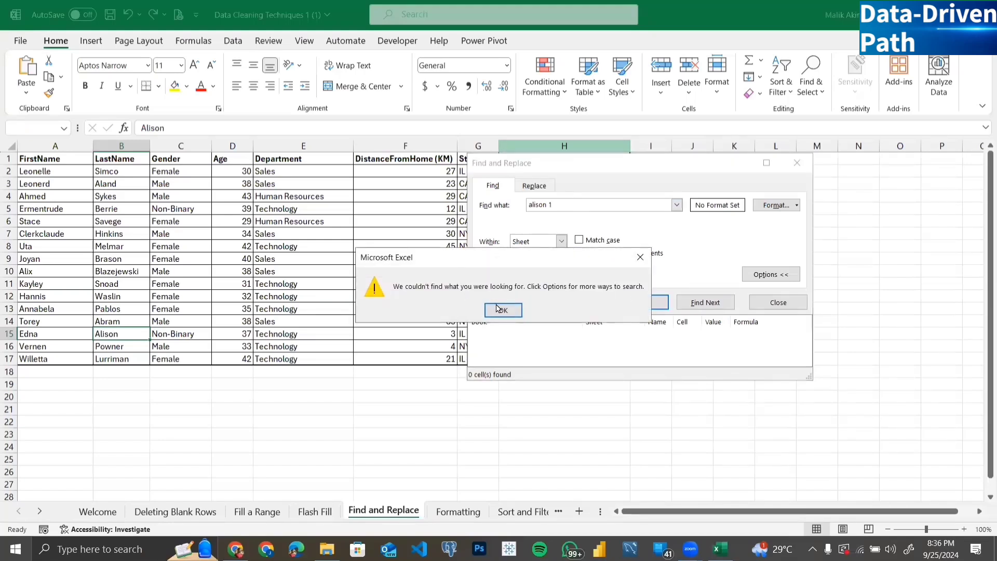
pyautogui.click(503, 310)
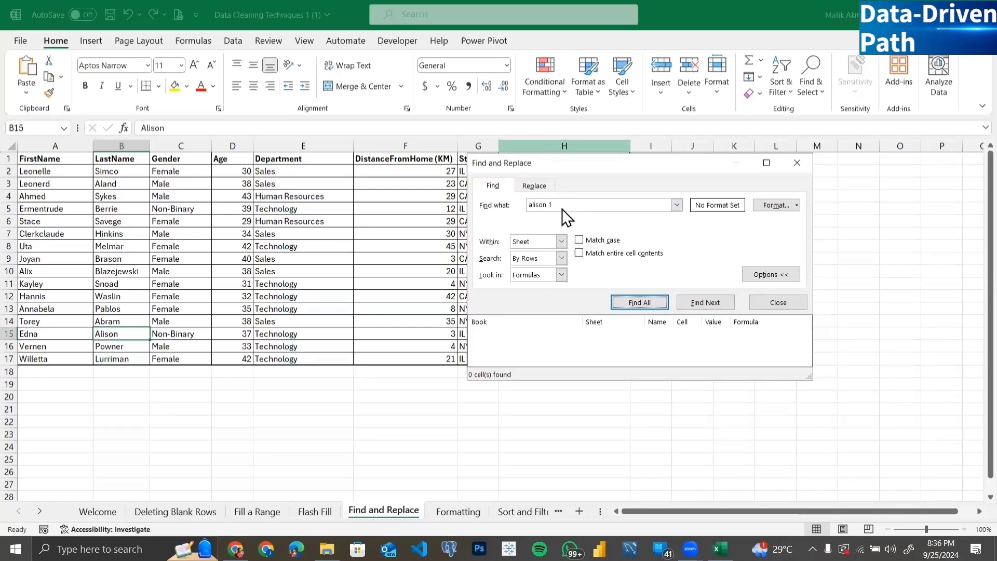
# Replace the search text with "Human" and find all matches on the sheet
pyautogui.click(565, 207)
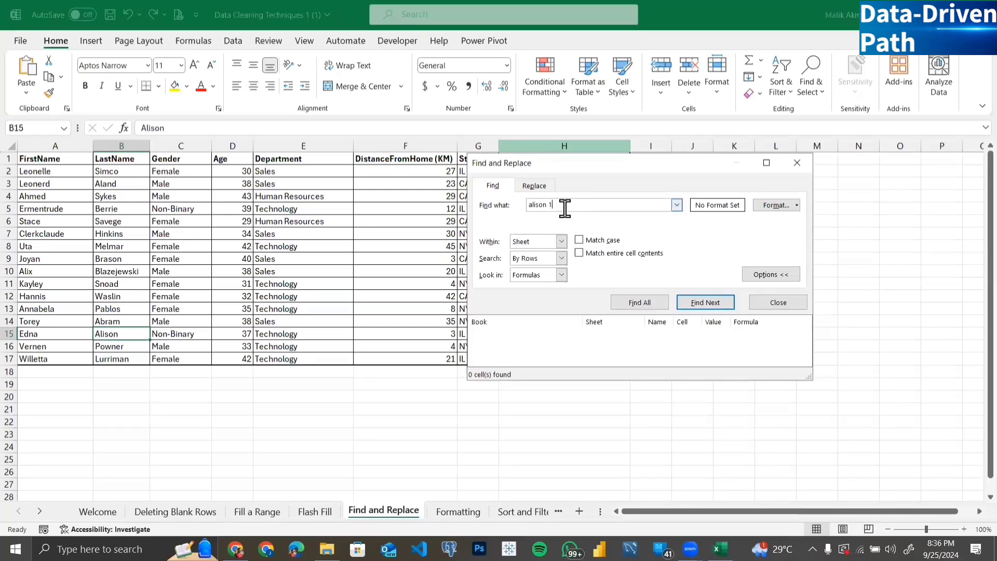
pyautogui.press('BackSpace')
pyautogui.press('BackSpace')
pyautogui.moveTo(560, 204); pyautogui.dragTo(521, 205)
pyautogui.write('Human')
pyautogui.click(635, 302)
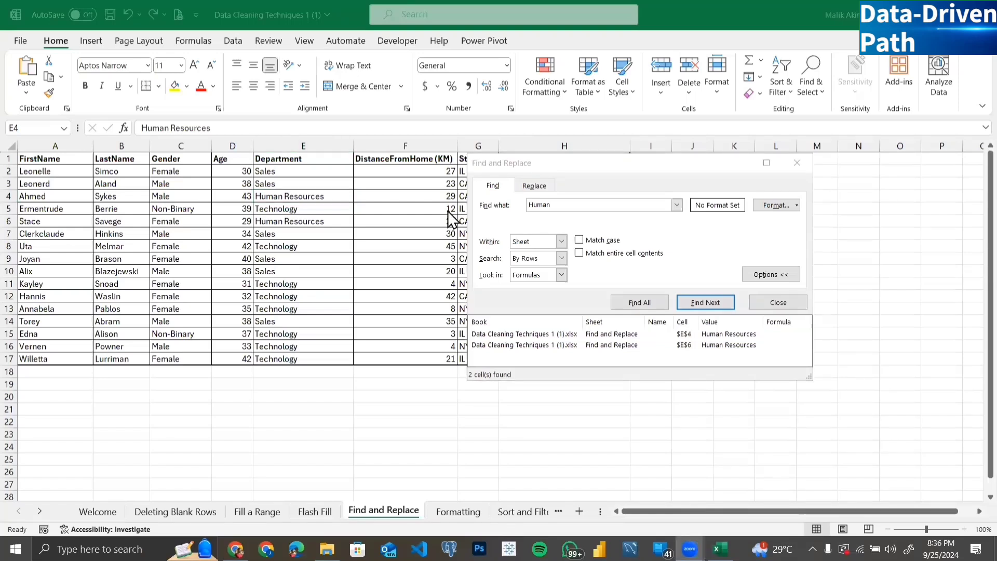
# Enable Match entire cell contents and find all matches for "Human" again
pyautogui.click(642, 224)
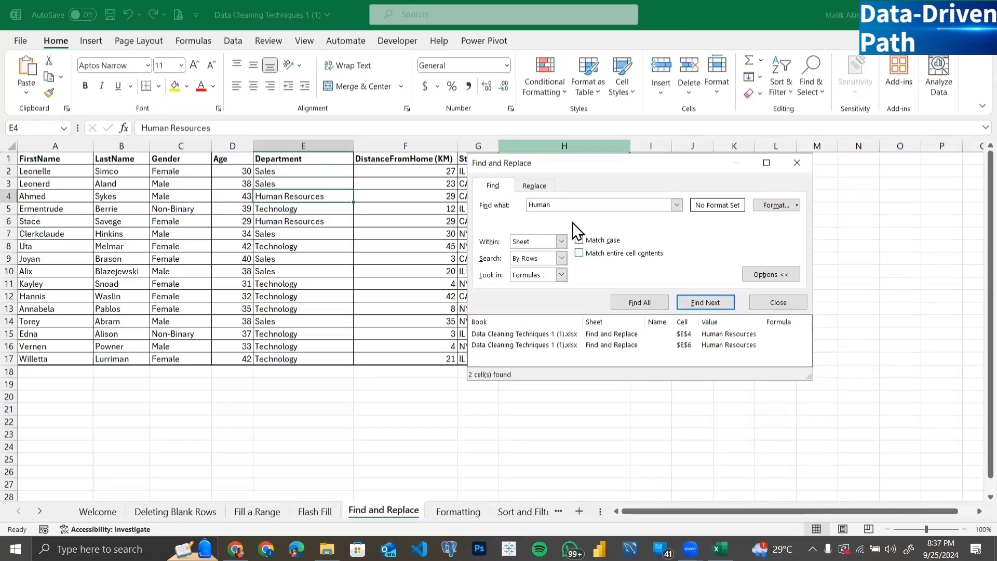
pyautogui.moveTo(568, 204); pyautogui.dragTo(521, 205)
pyautogui.click(580, 254)
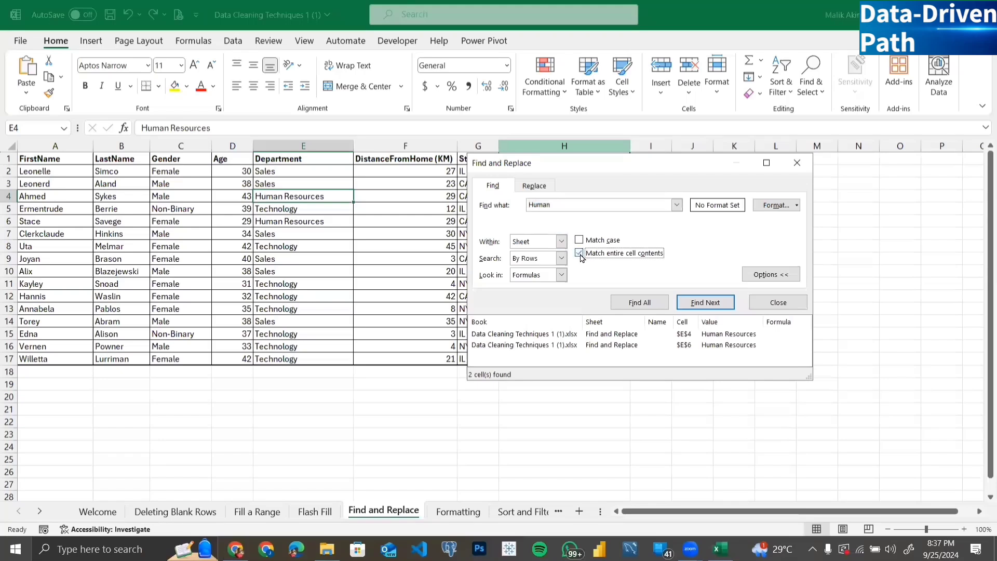
pyautogui.click(629, 306)
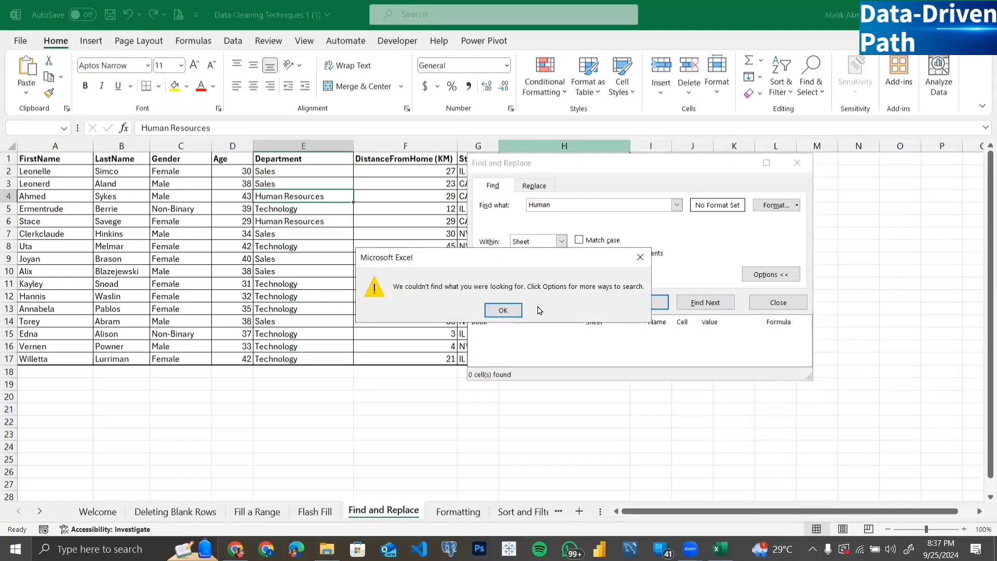
# Dismiss the search message, disable Match entire cell contents and close Find and Replace
pyautogui.click(503, 310)
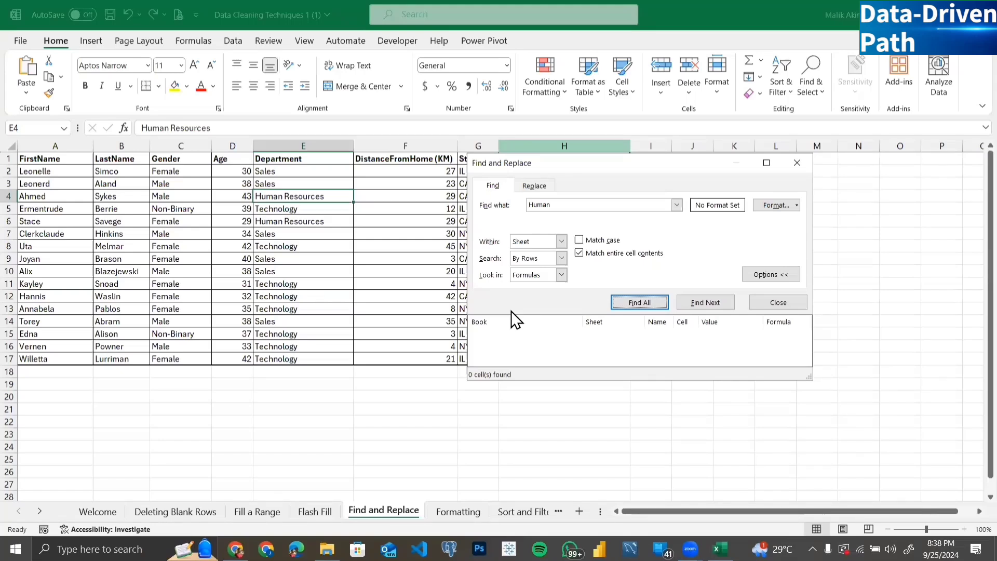
pyautogui.click(582, 253)
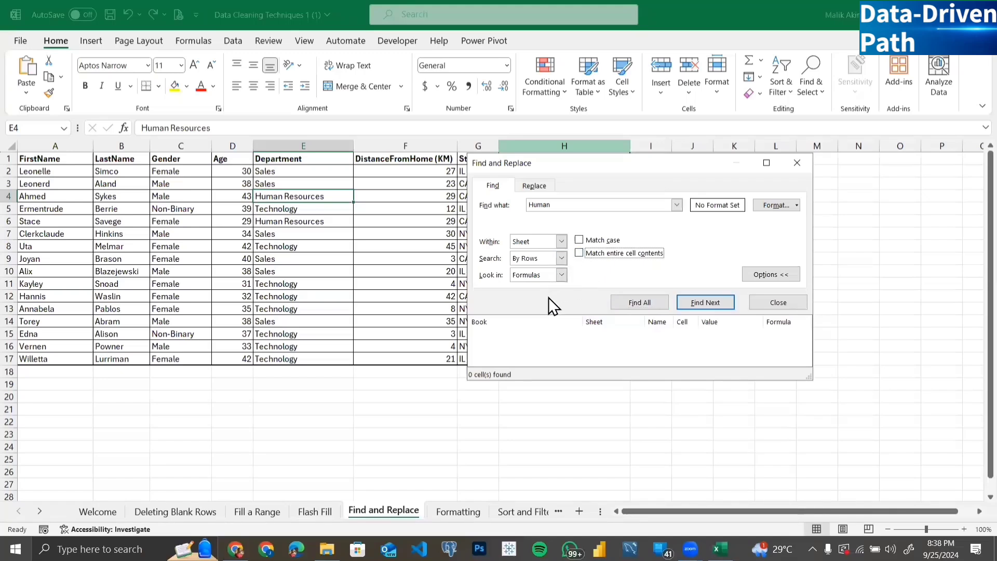
pyautogui.click(800, 165)
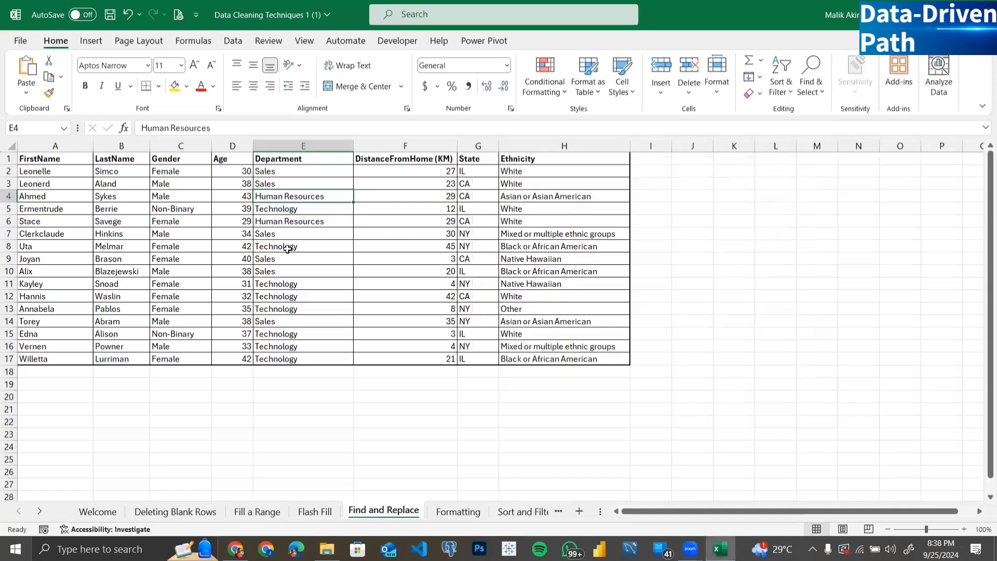
# Replace every occurrence of "Technology" on the sheet with "IT", keeping the replace dialog clear of the employee table
pyautogui.hotkey('ctrl', 'f')
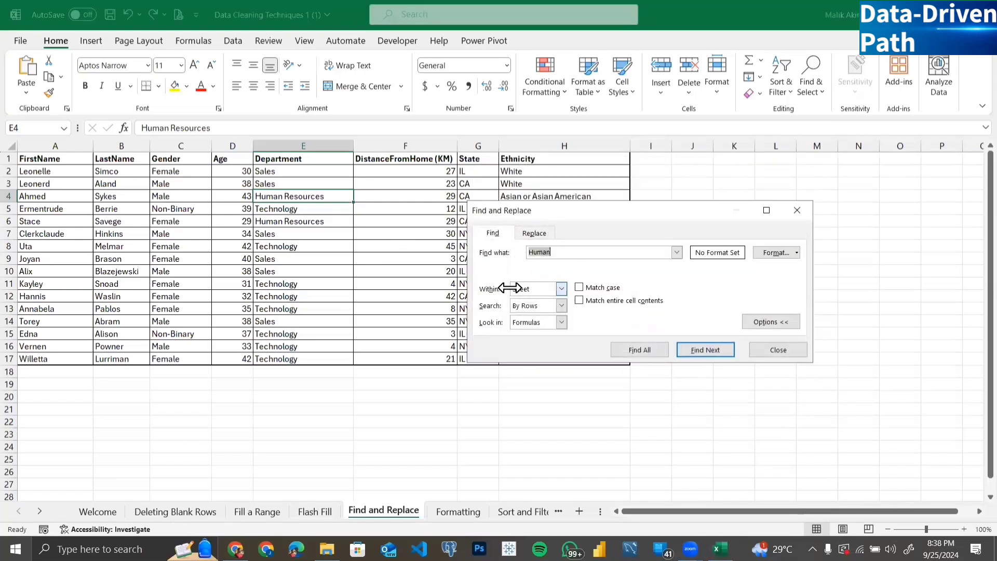
pyautogui.click(535, 233)
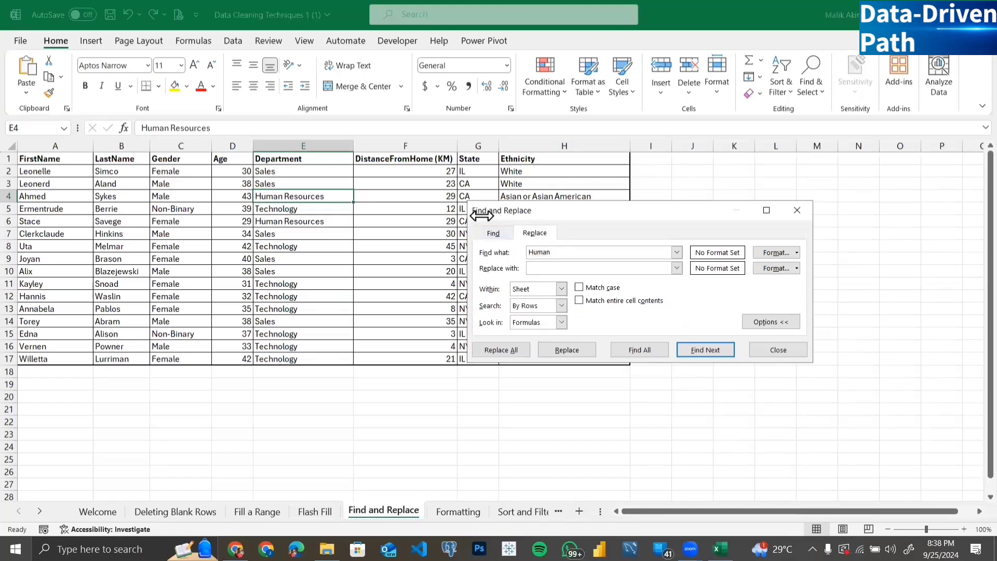
pyautogui.moveTo(572, 211); pyautogui.dragTo(692, 124)
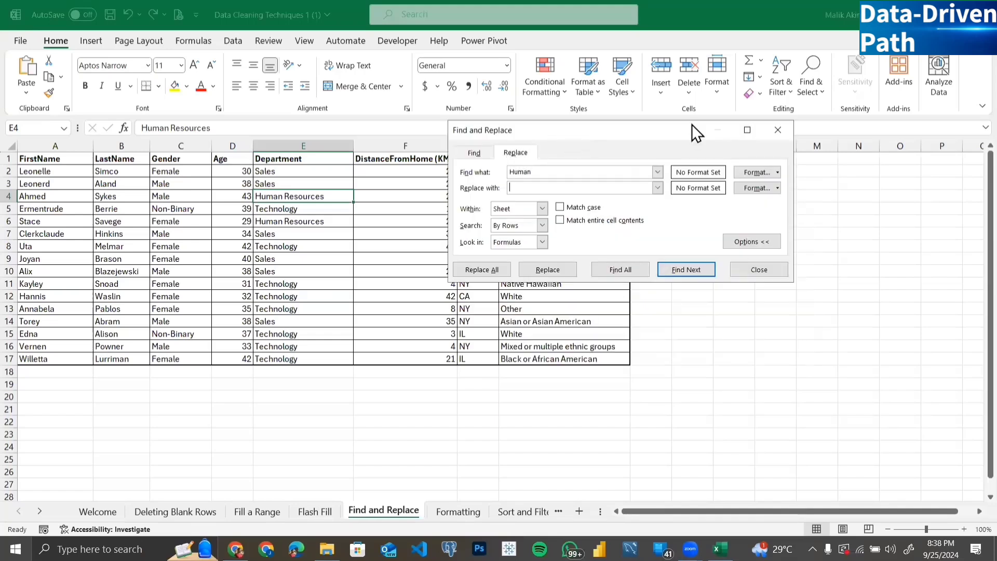
pyautogui.moveTo(661, 163); pyautogui.dragTo(617, 165)
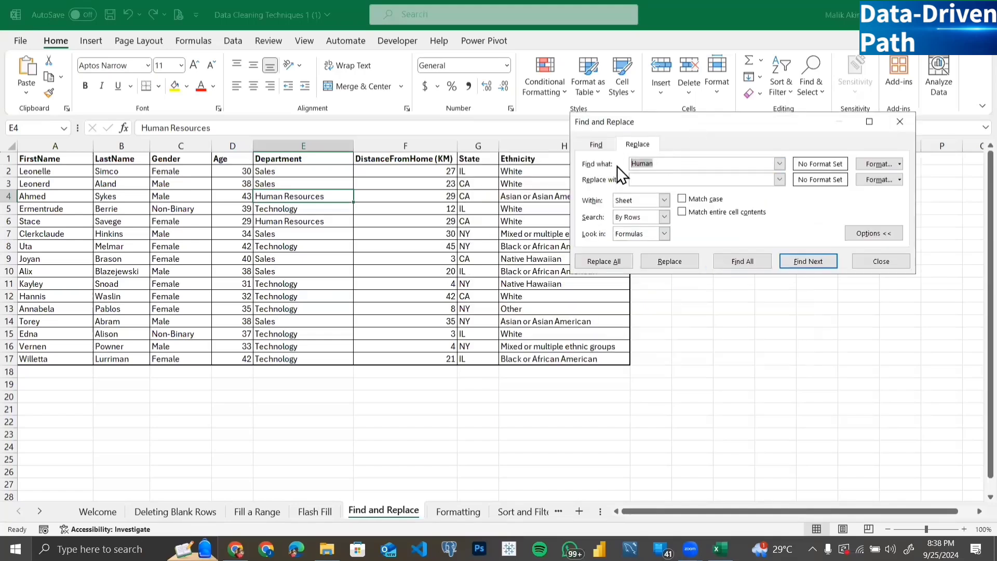
pyautogui.press('BackSpace')
pyautogui.moveTo(729, 122); pyautogui.dragTo(790, 120)
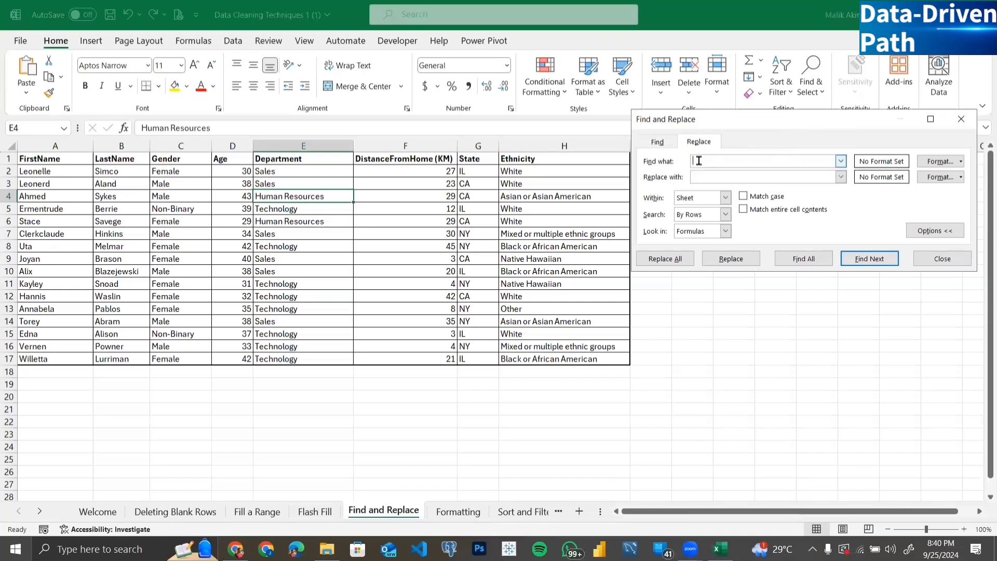
pyautogui.write('Techno')
pyautogui.write('logy')
pyautogui.write('IT')
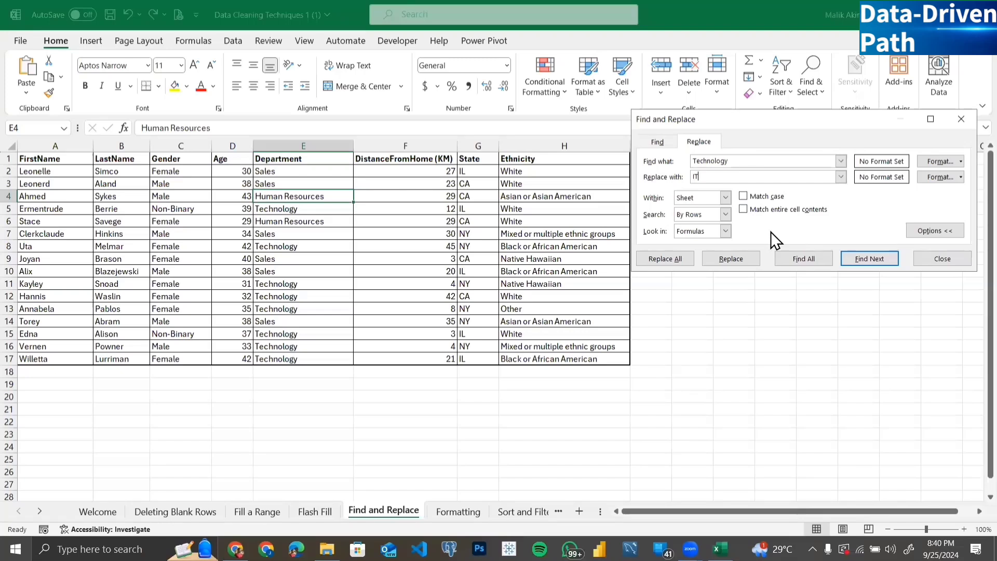
pyautogui.click(684, 261)
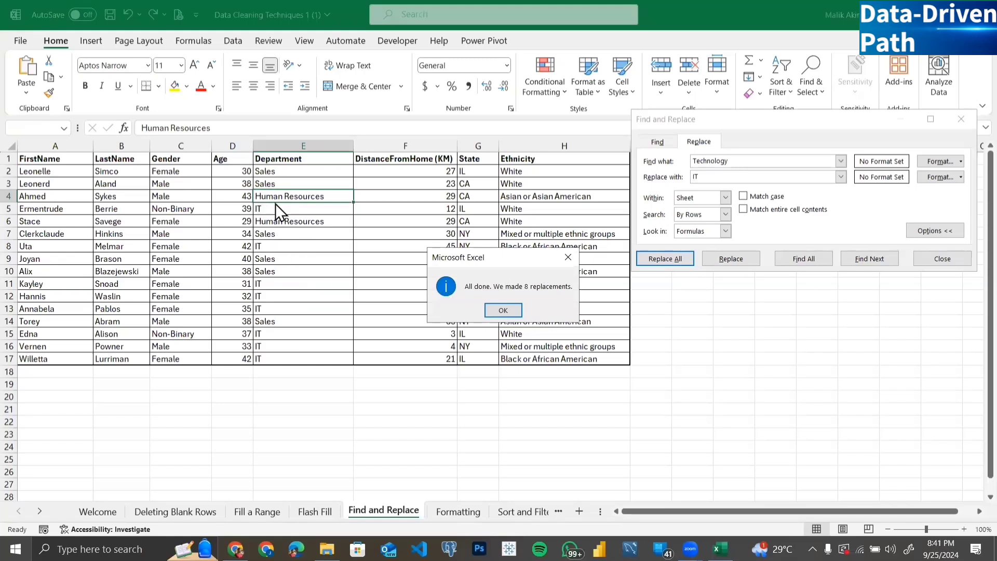
pyautogui.click(495, 313)
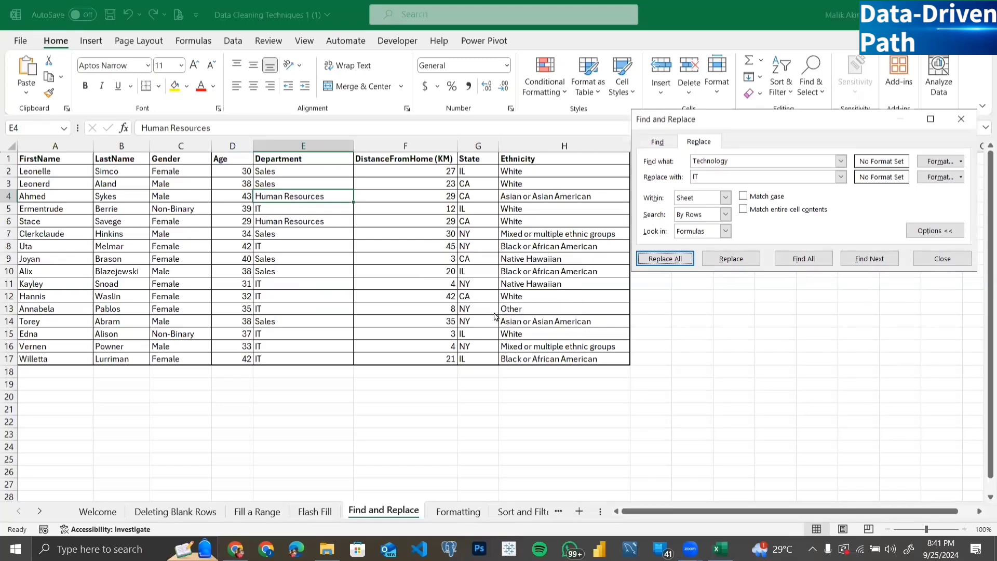